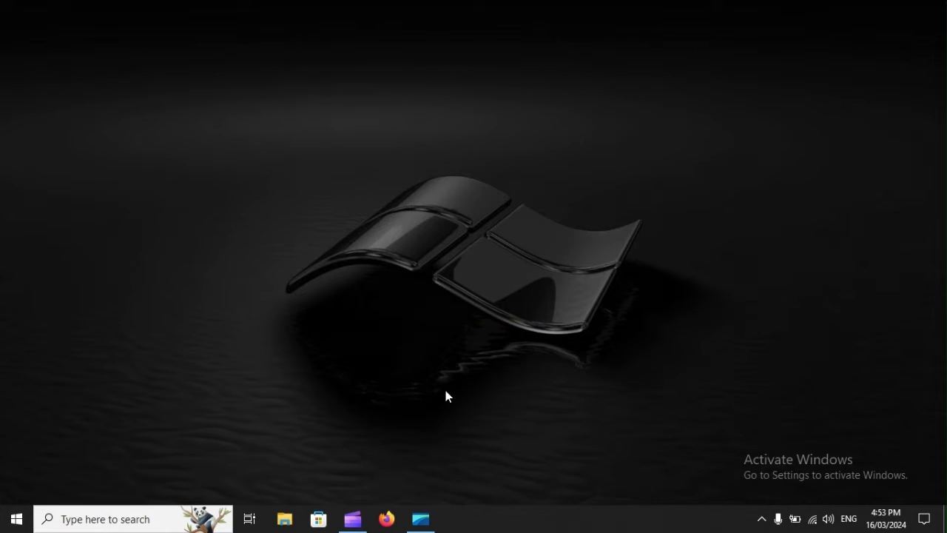
Search Windows for "mouse" to open Mouse settings, and open the additional mouse options from the related settings.
click(81, 518)
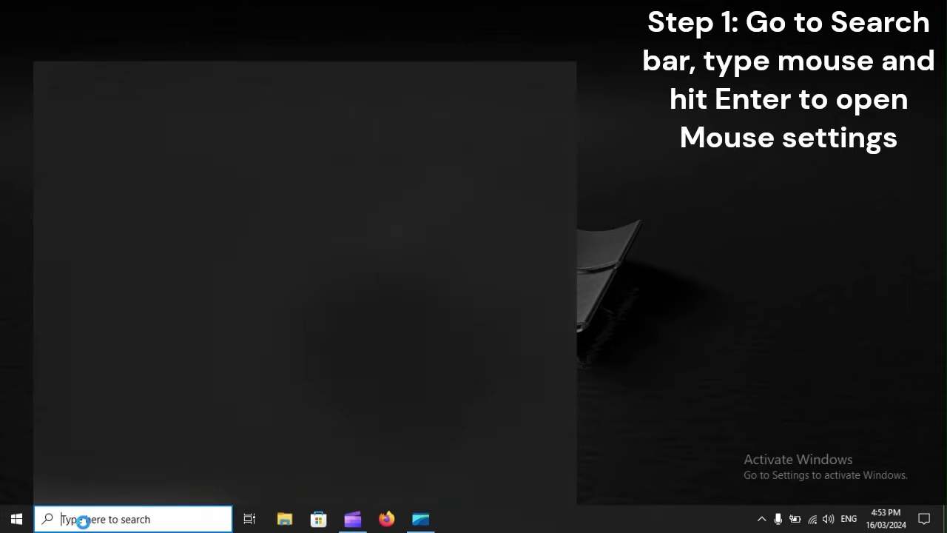
text(mous)
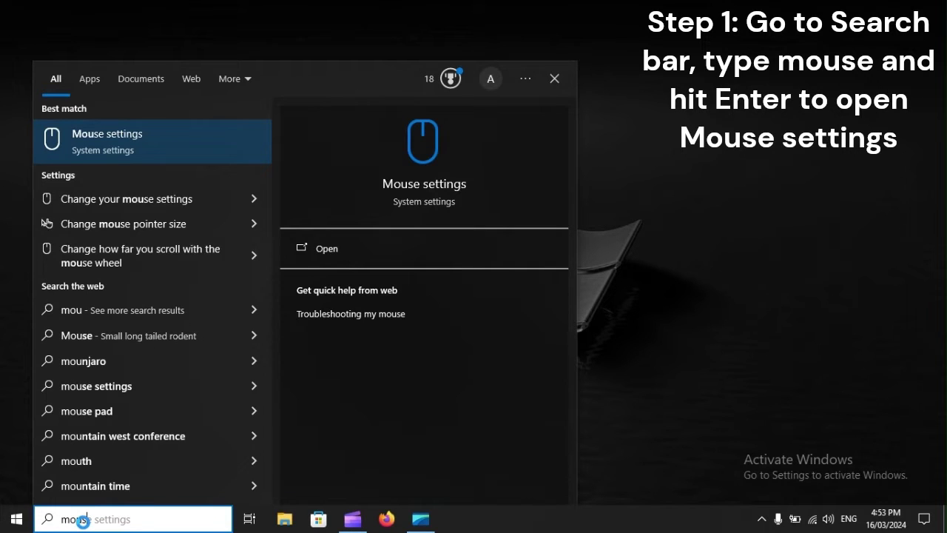
text(e)
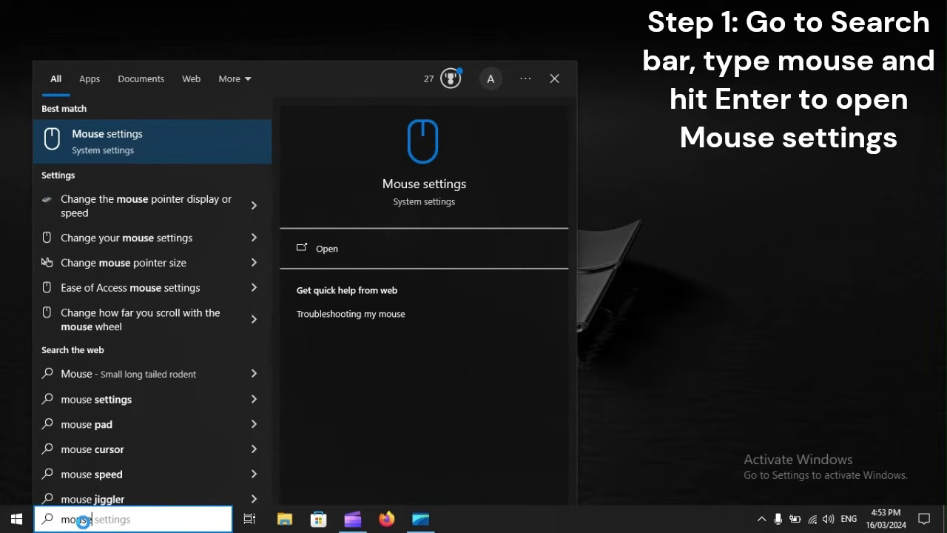
key(Return)
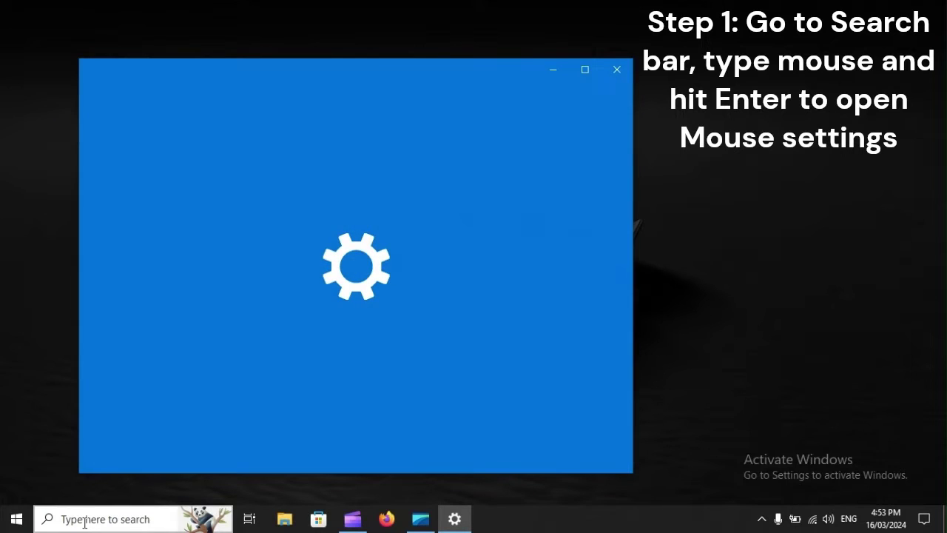
scroll(451, 441, down, 3)
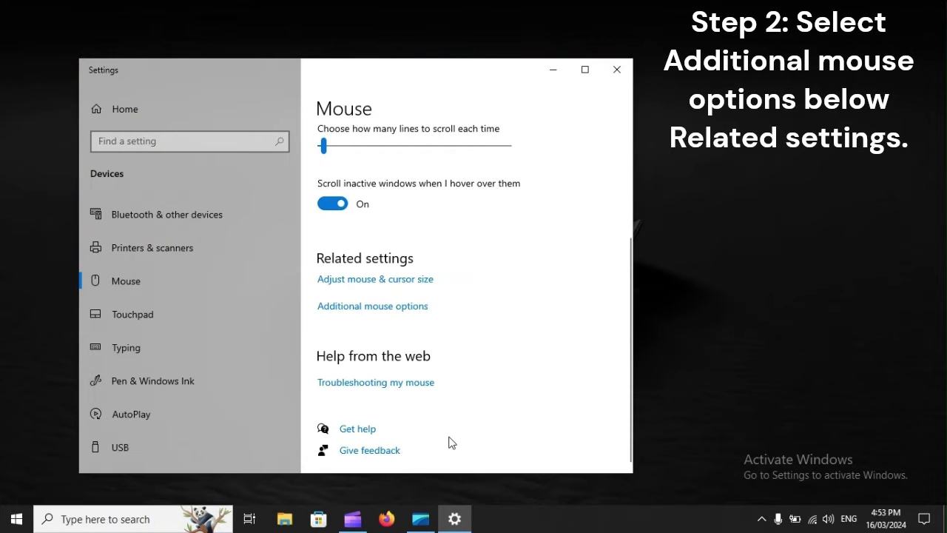
click(333, 308)
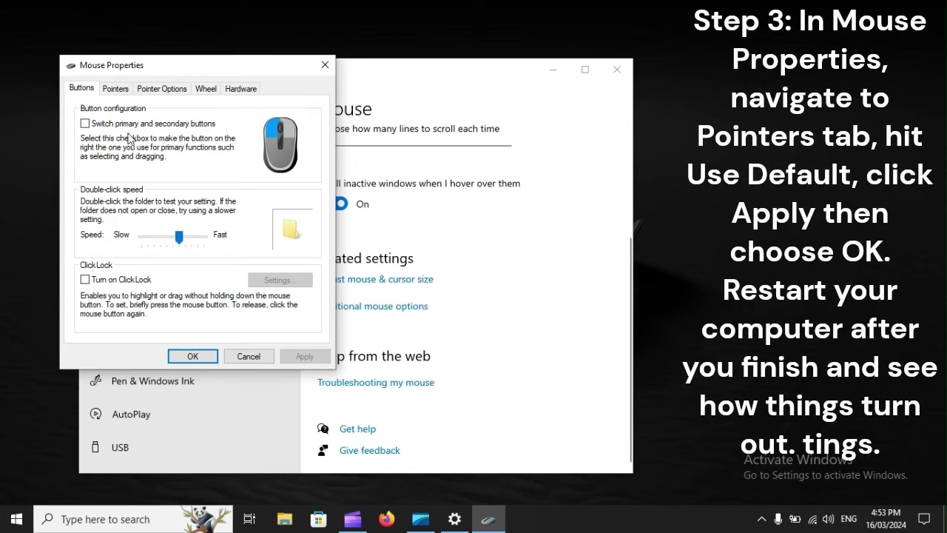
Show the pointer scheme settings in Mouse Properties and bring up the computer's power options.
click(126, 92)
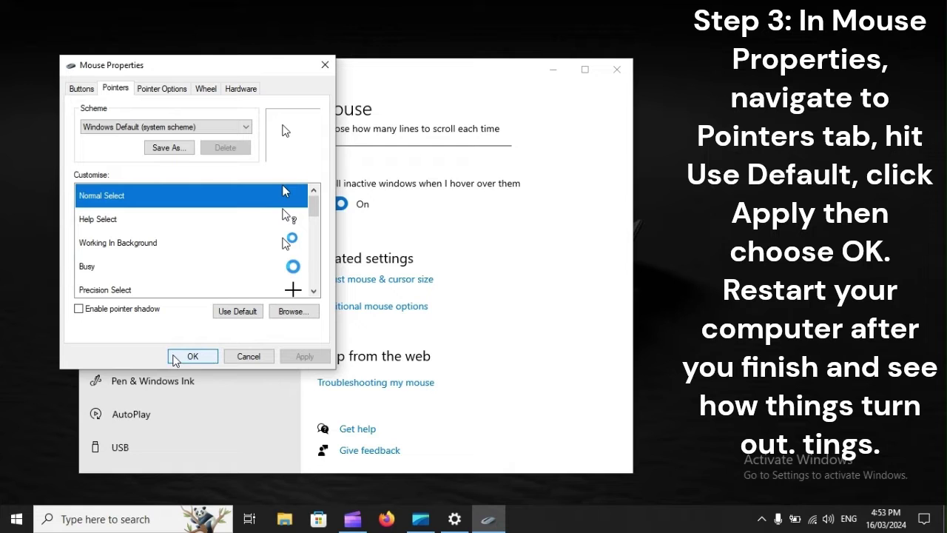
click(210, 358)
click(20, 509)
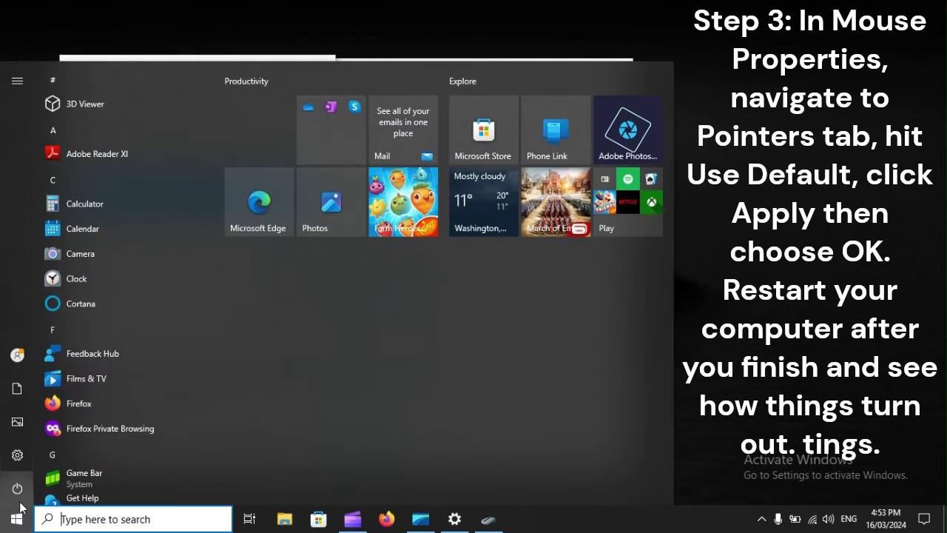
click(17, 488)
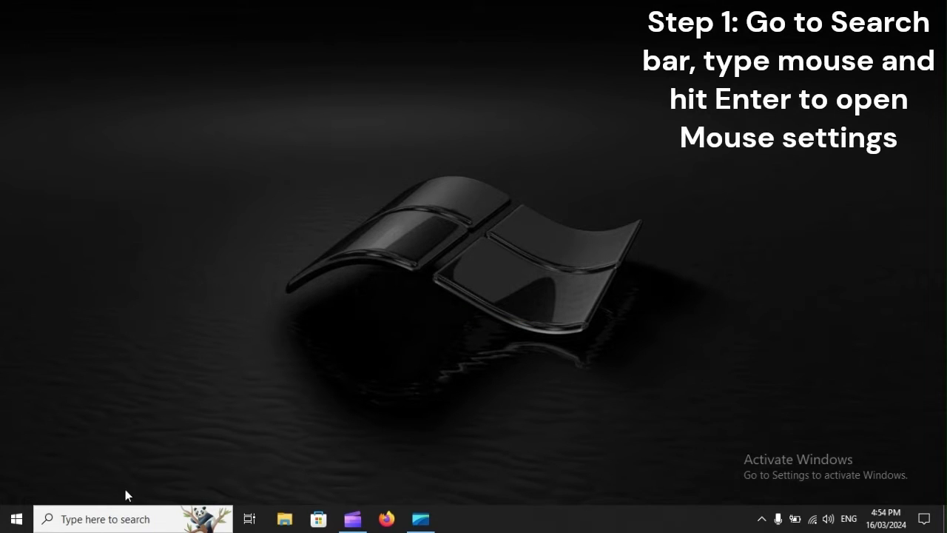
Find Mouse settings by searching for "mouse" and bring up Mouse Properties through the additional mouse options.
click(104, 518)
text(mo)
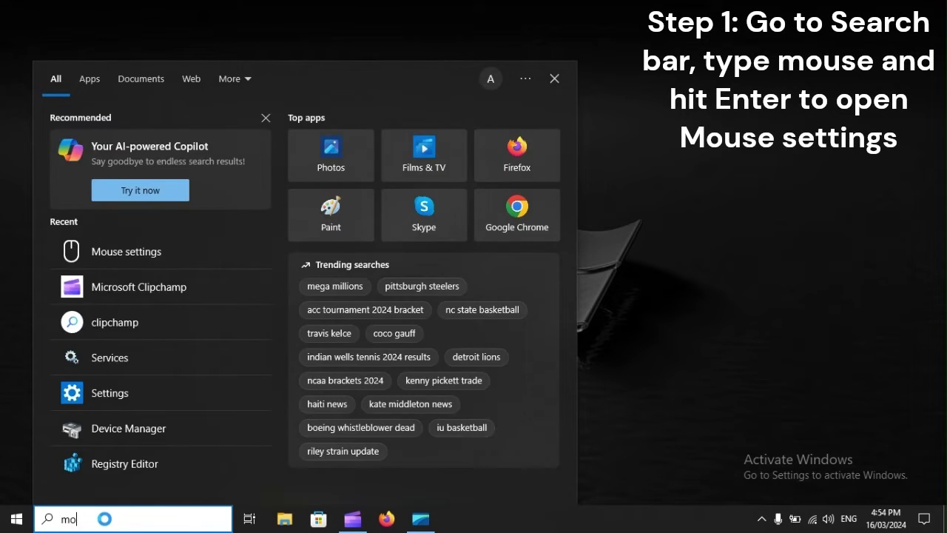
text(use)
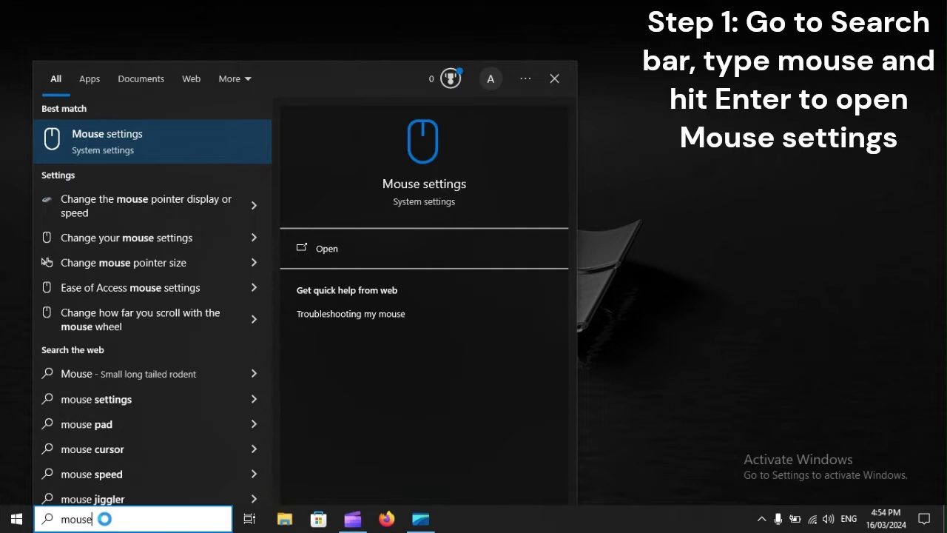
key(Return)
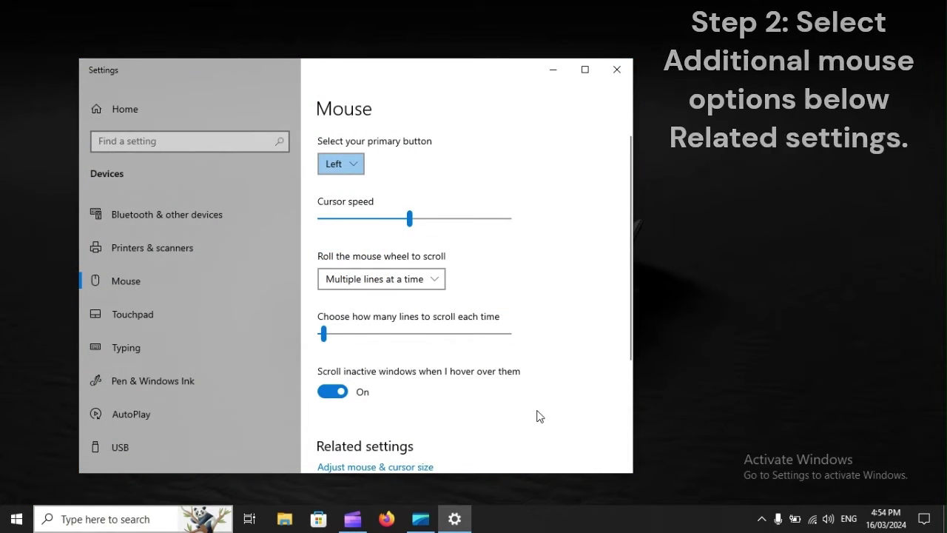
scroll(538, 416, down, 3)
click(327, 310)
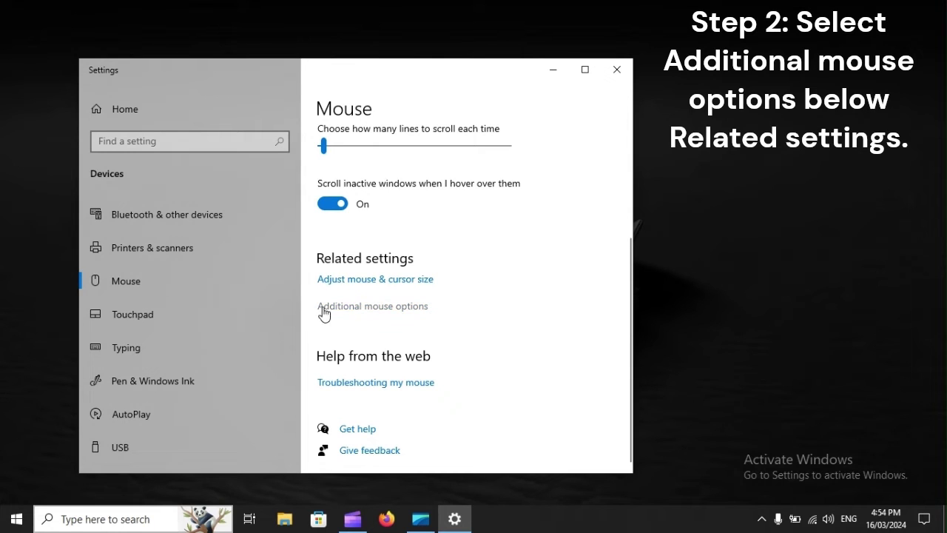
click(410, 307)
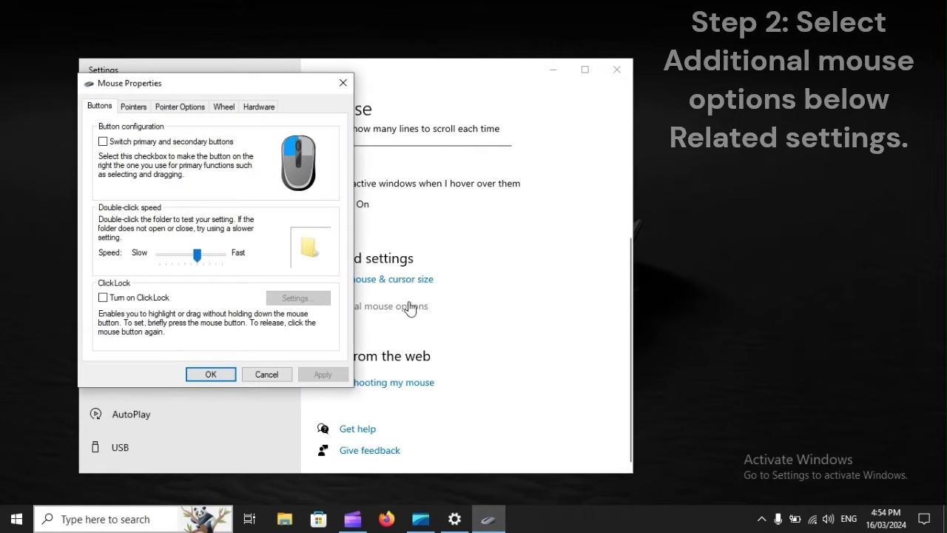
Show the Pointer Options with the pointer trails setting in Mouse Properties, and bring up the computer's power options.
click(184, 110)
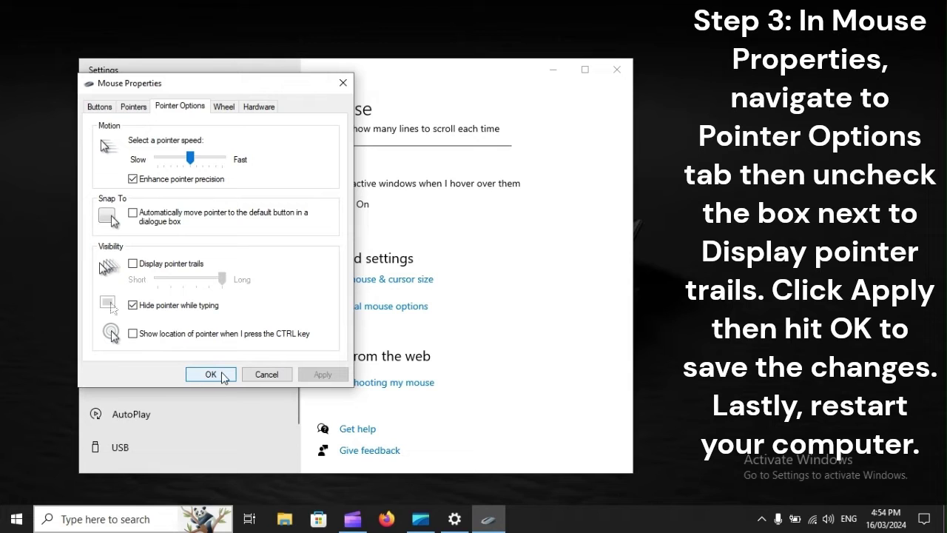
click(14, 515)
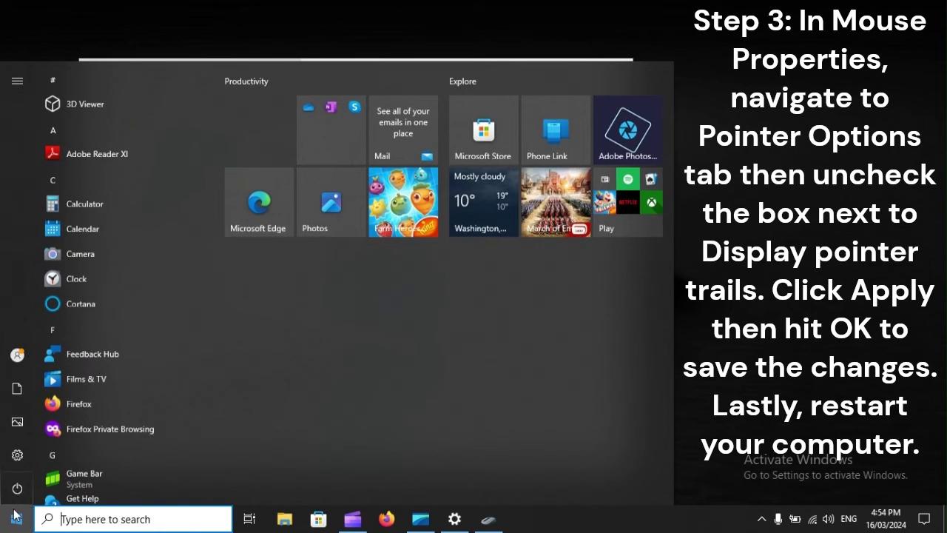
click(17, 488)
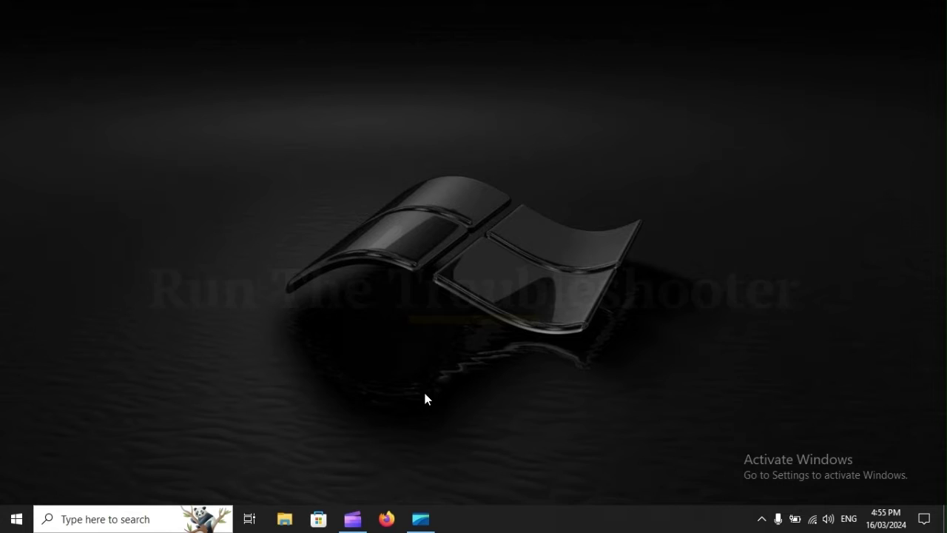
Search Windows for "control" to open Control Panel, and set its view to Large icons.
click(108, 515)
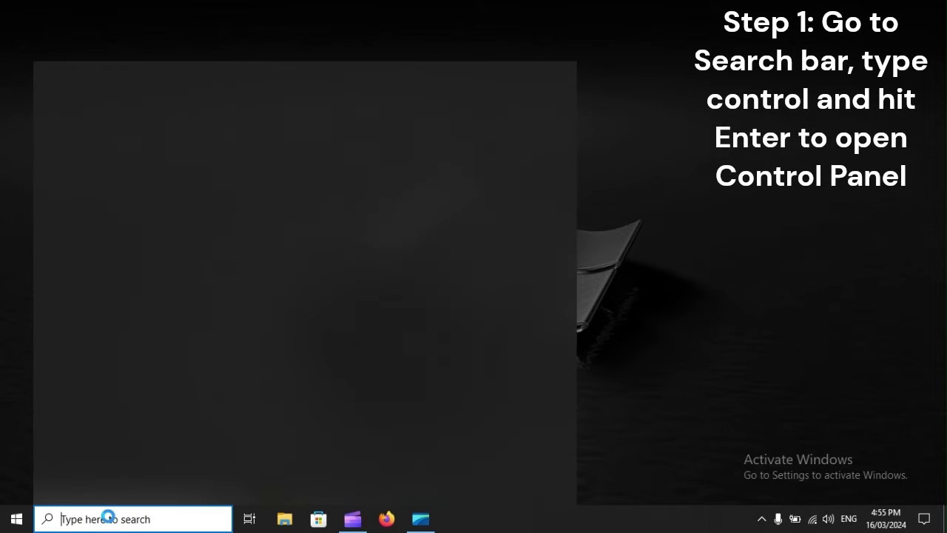
text(contr)
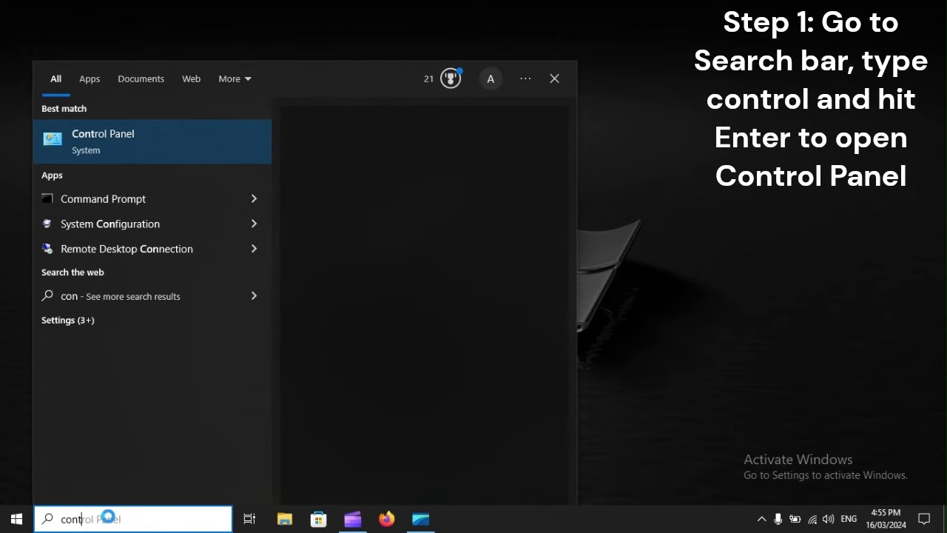
text(ol)
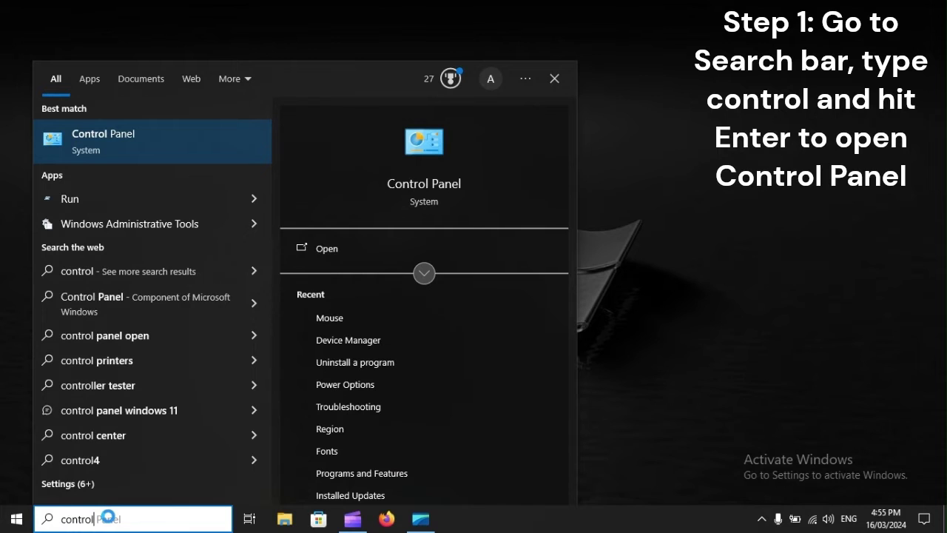
key(Return)
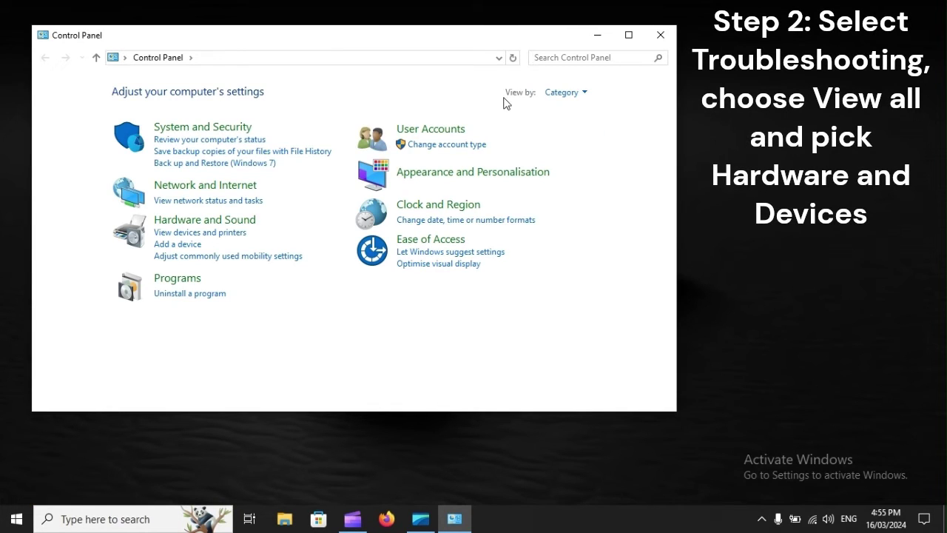
click(562, 92)
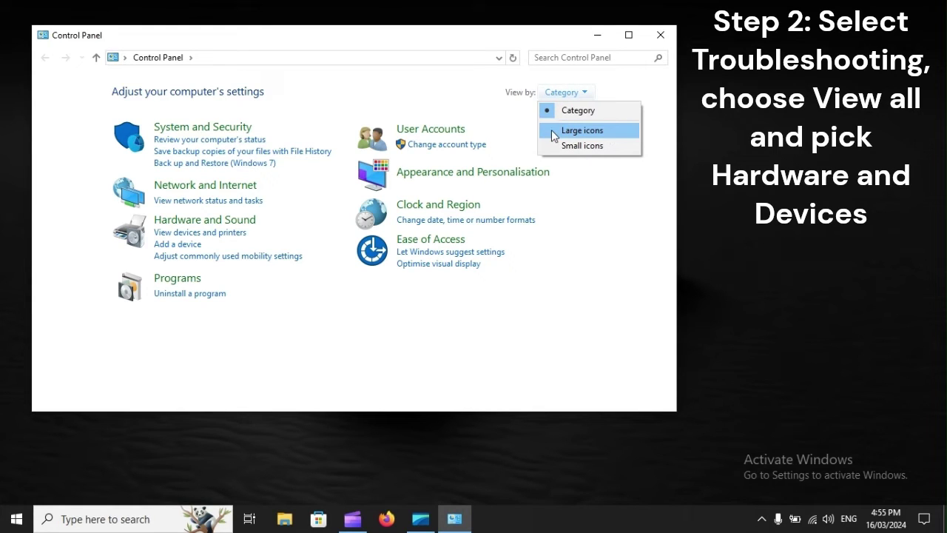
click(613, 133)
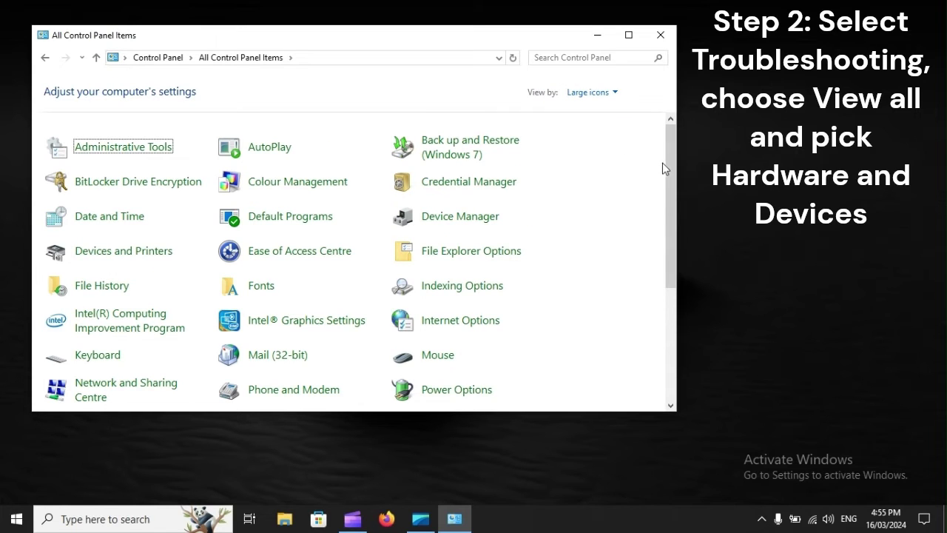
Open Troubleshooting in Control Panel and view all troubleshooters.
drag(668, 166, 672, 315)
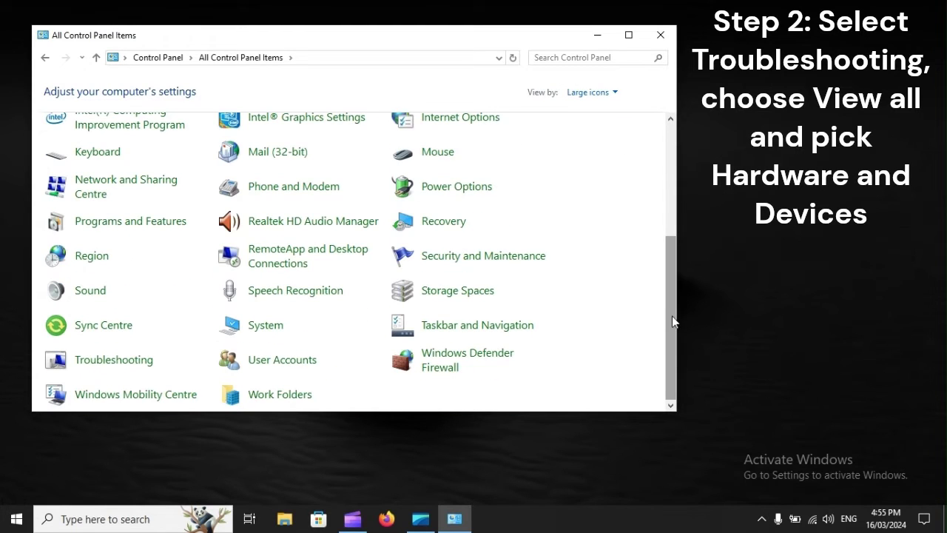
click(134, 365)
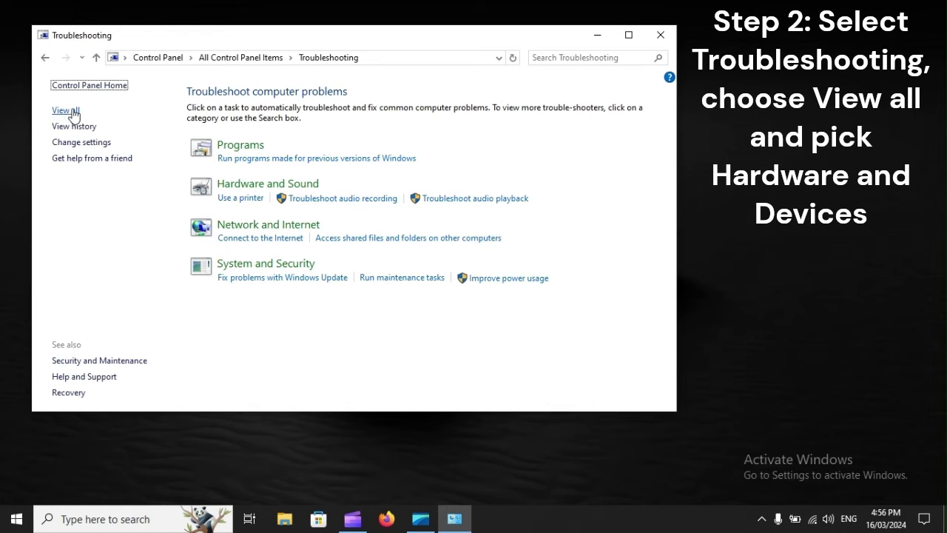
click(74, 114)
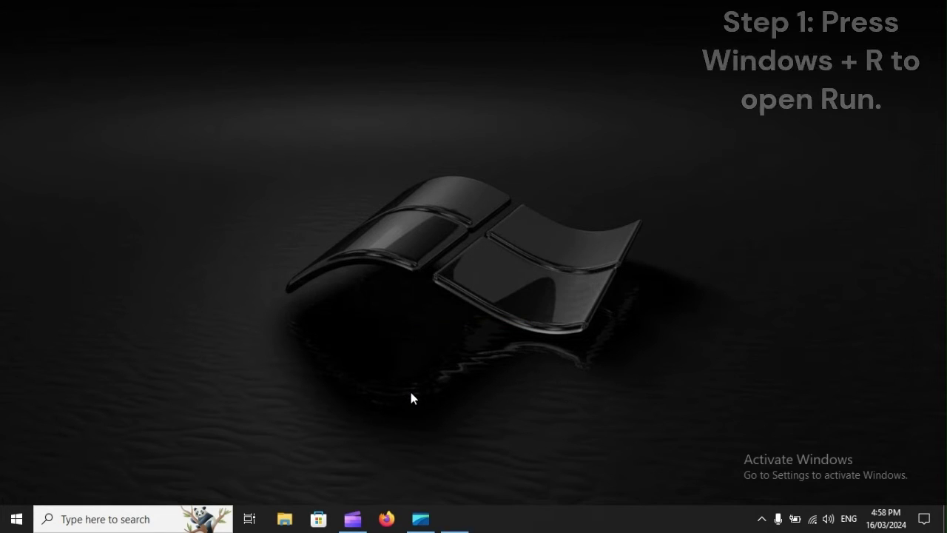
Open Device Manager by running the command devmgmt.msc.
key(super+r)
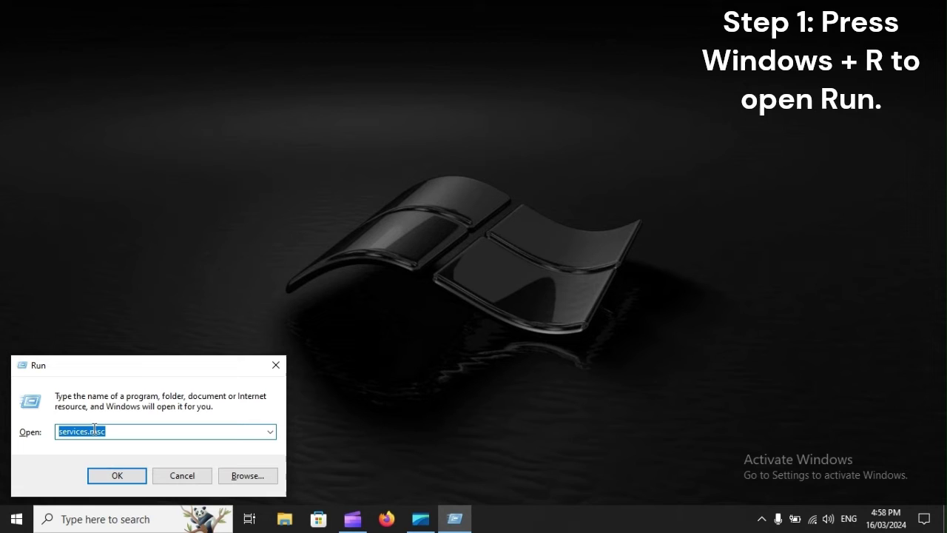
text(devmgmt.msc)
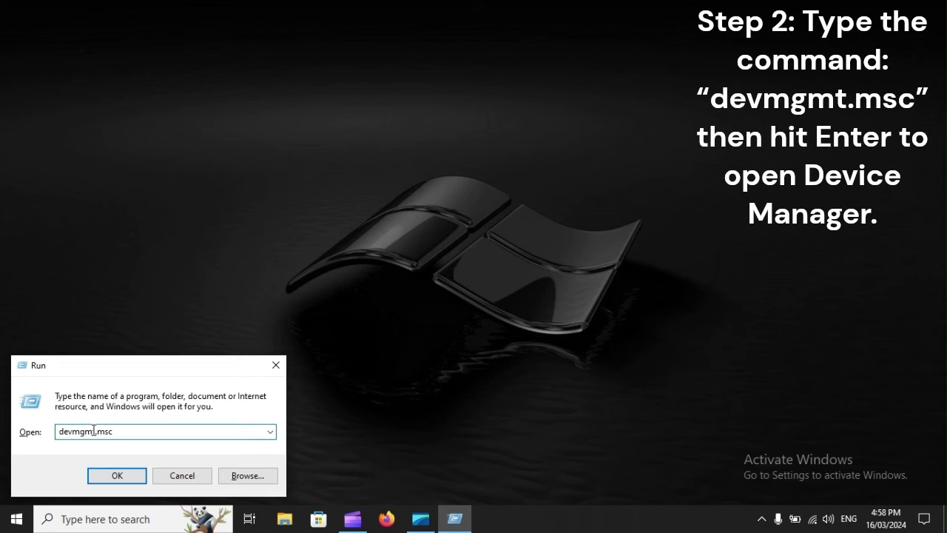
key(Return)
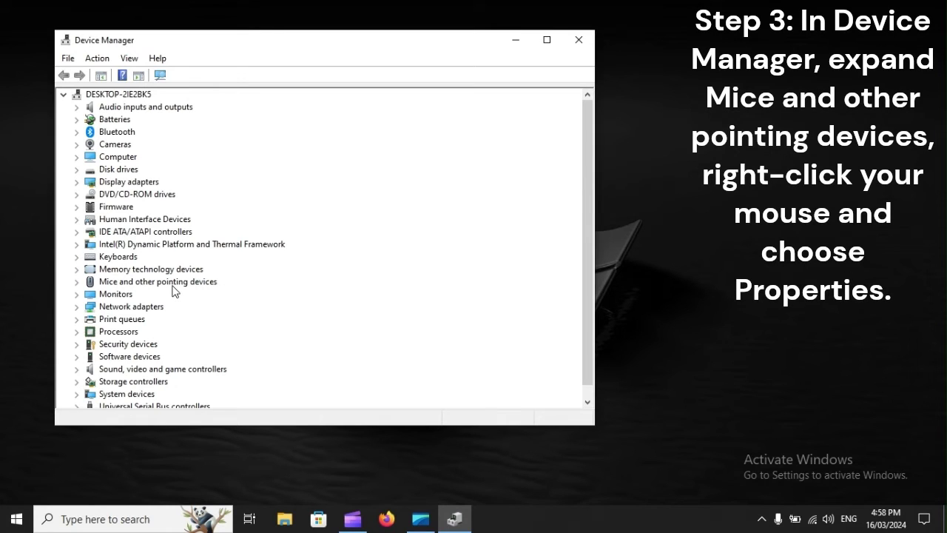
Expand Mice and other pointing devices and open the properties of the first HID-compliant mouse.
click(172, 286)
click(77, 282)
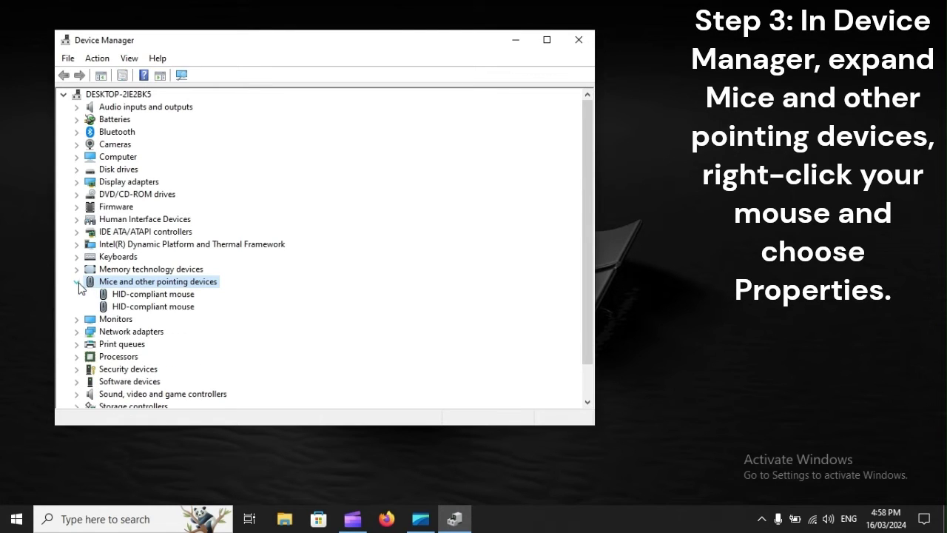
click(132, 297)
right_click(131, 298)
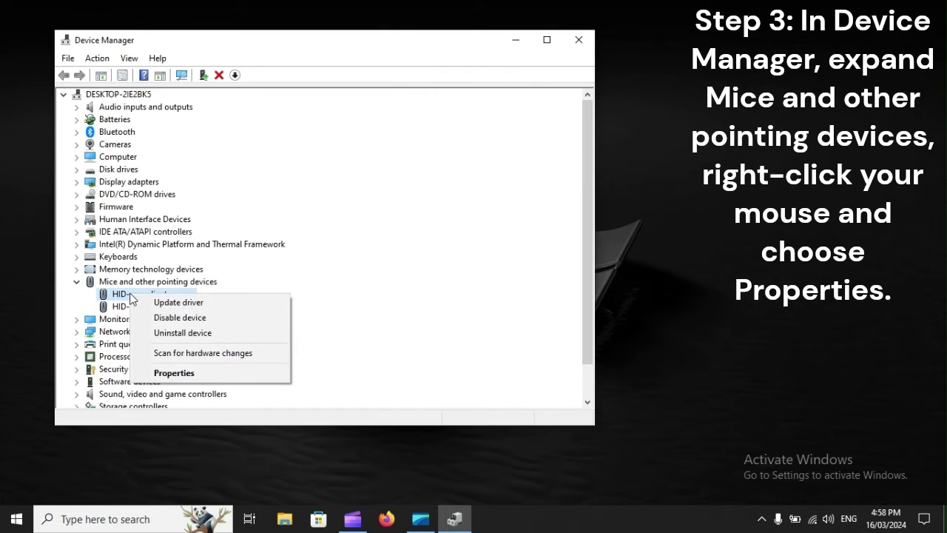
click(169, 374)
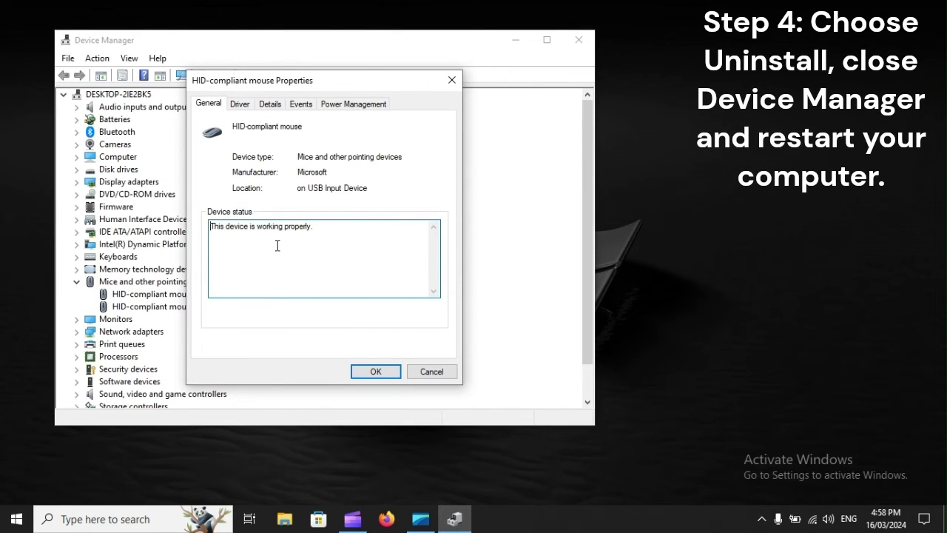
Request uninstalling the HID-compliant mouse from its driver properties, and bring up the computer's power options.
click(240, 105)
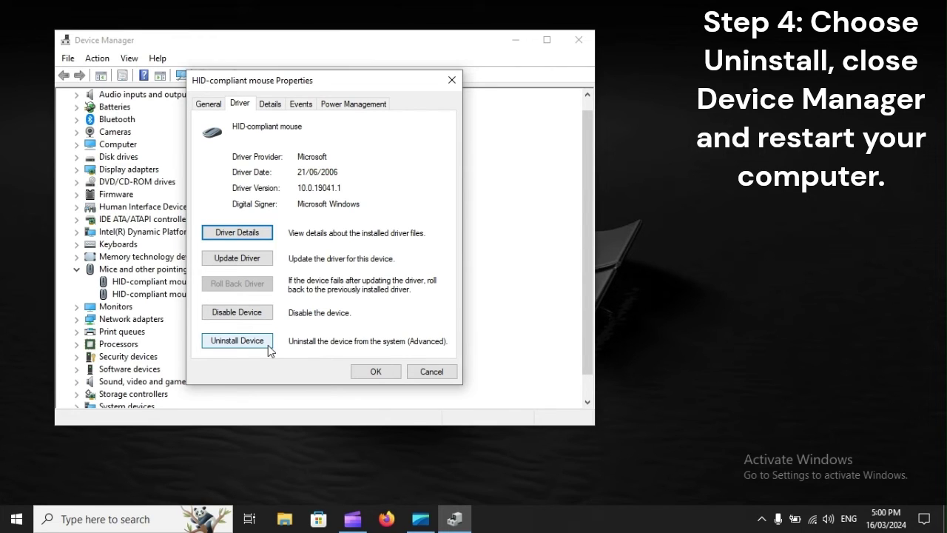
click(237, 341)
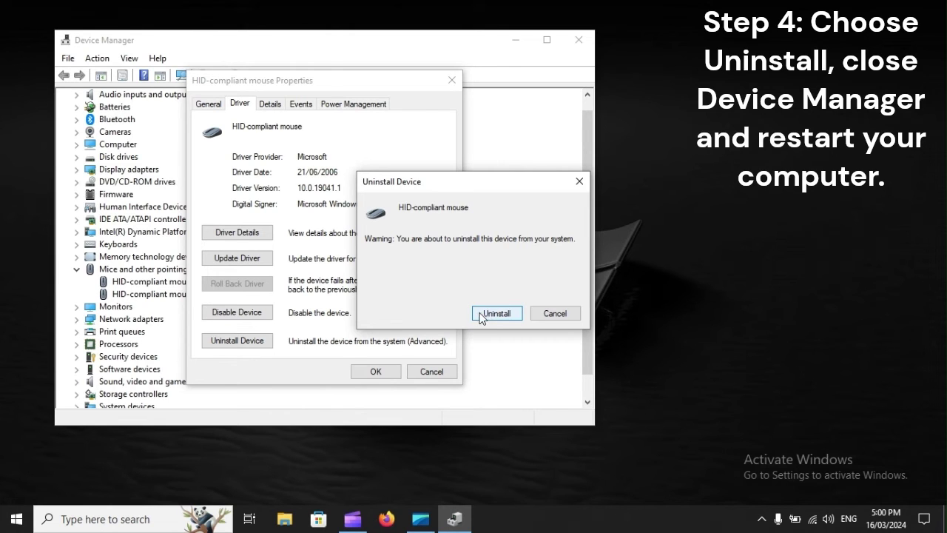
click(17, 520)
click(17, 489)
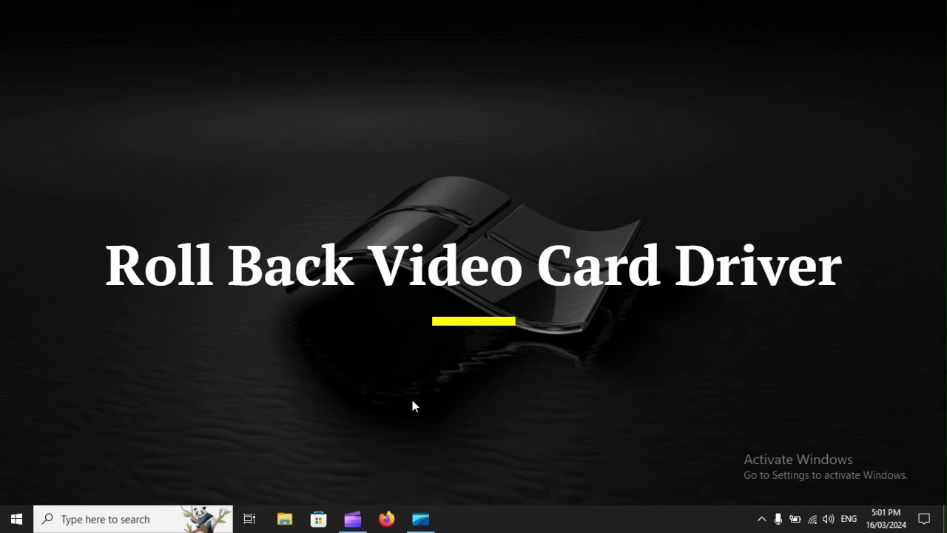
Launch Device Manager with the Run command devmgmt.msc.
key(super+r)
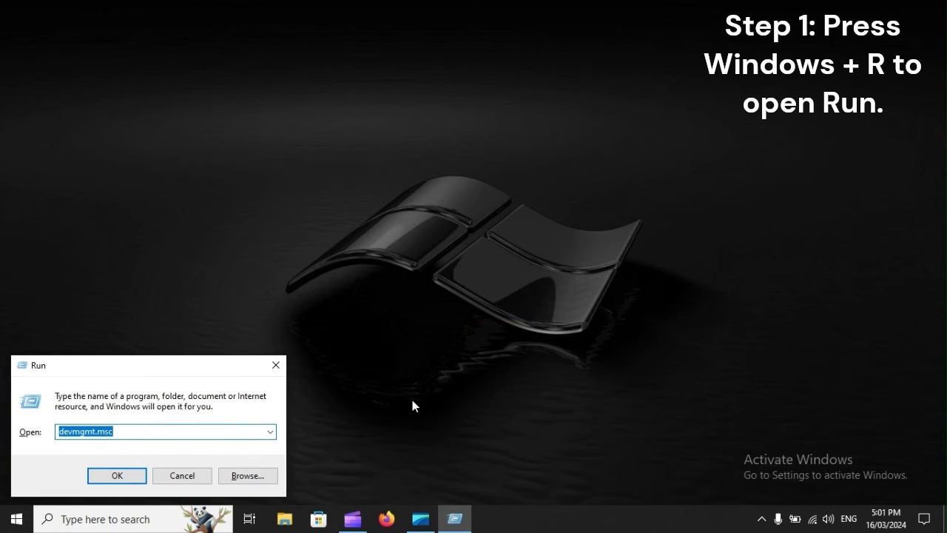
click(112, 431)
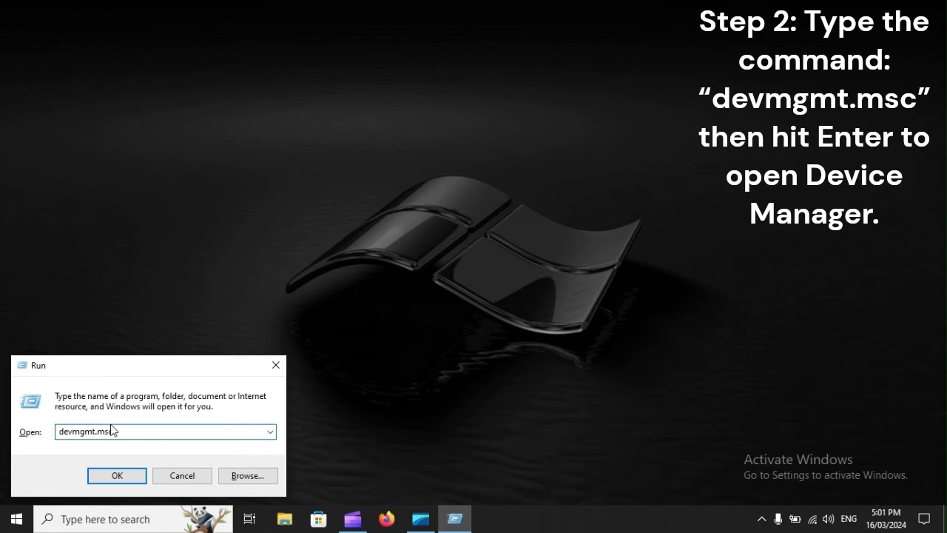
key(Return)
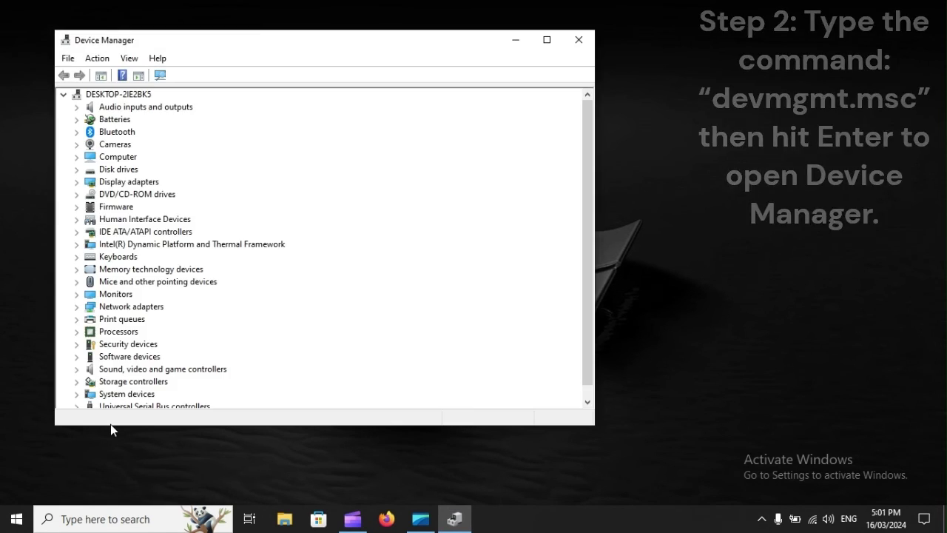
Expand Display adapters and open the properties of the Intel(R) HD Graphics 510 video card.
click(143, 185)
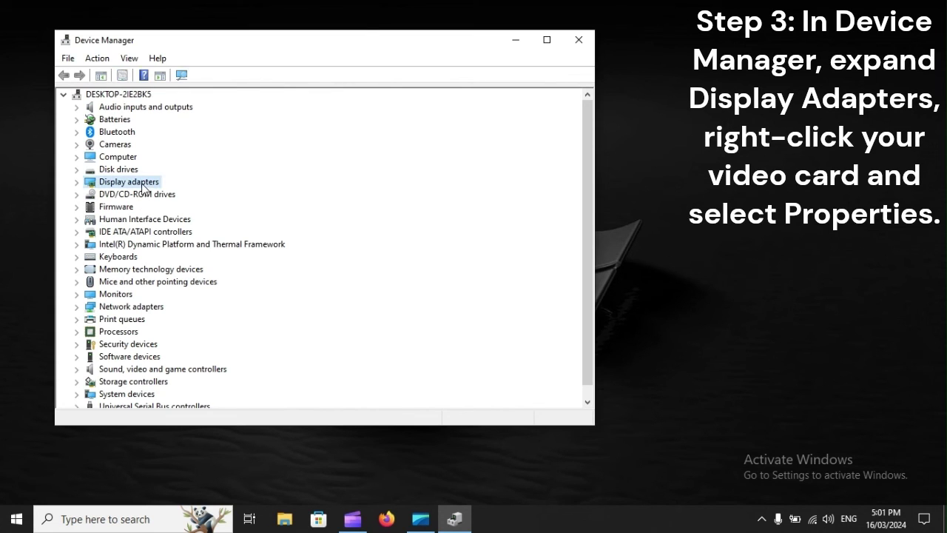
click(75, 183)
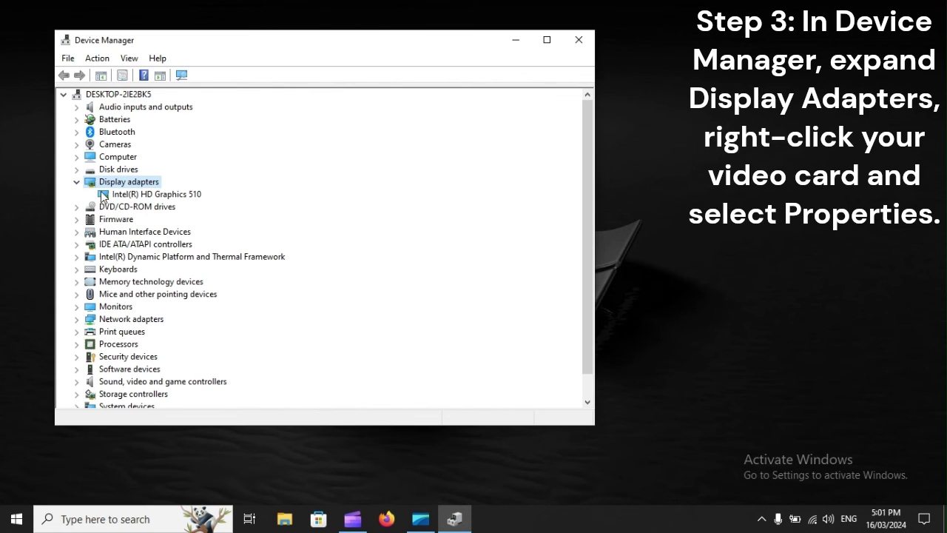
click(119, 195)
right_click(119, 195)
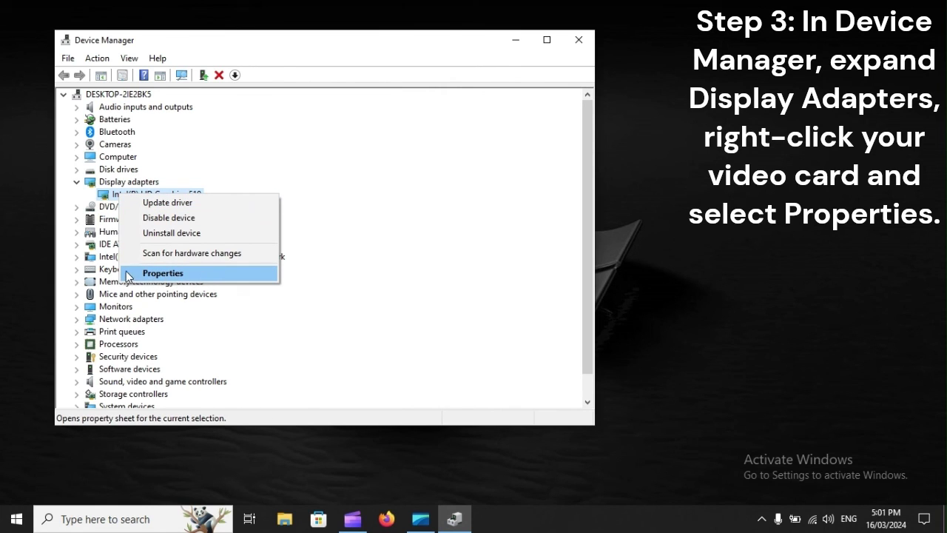
click(198, 275)
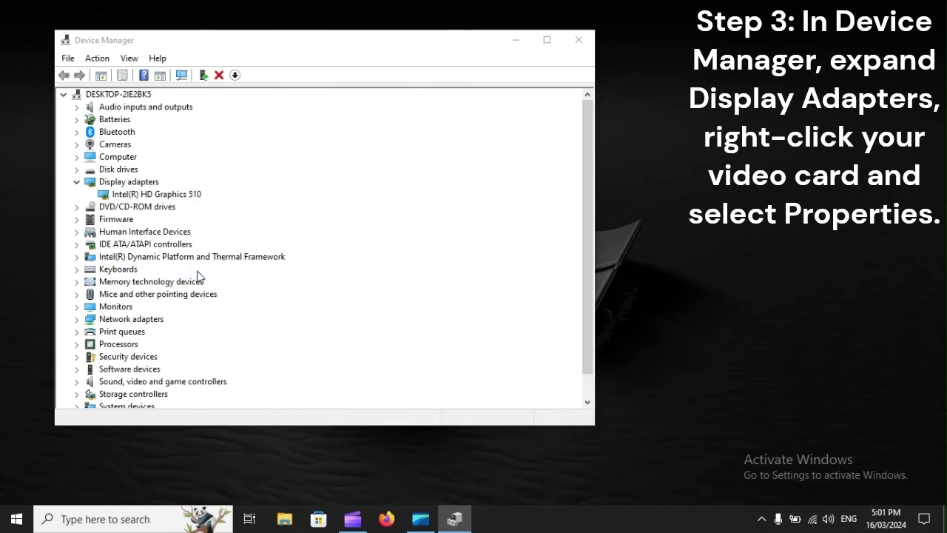
Show the driver properties of the Intel(R) HD Graphics 510, and bring up the computer's power options.
click(242, 104)
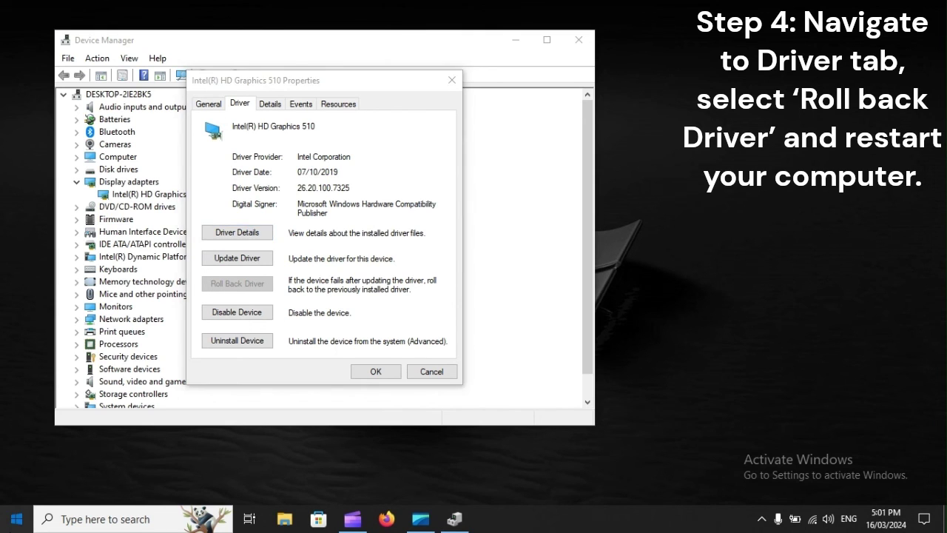
click(16, 519)
click(20, 492)
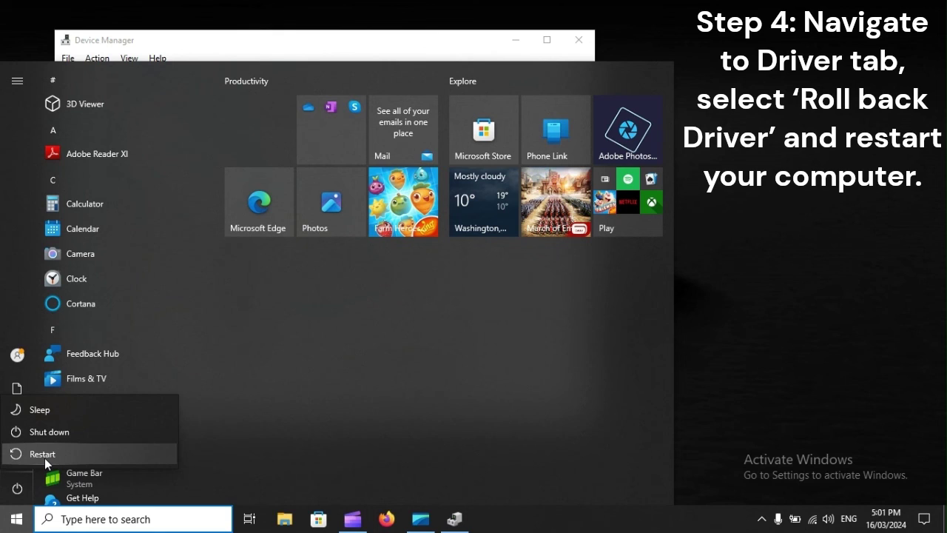